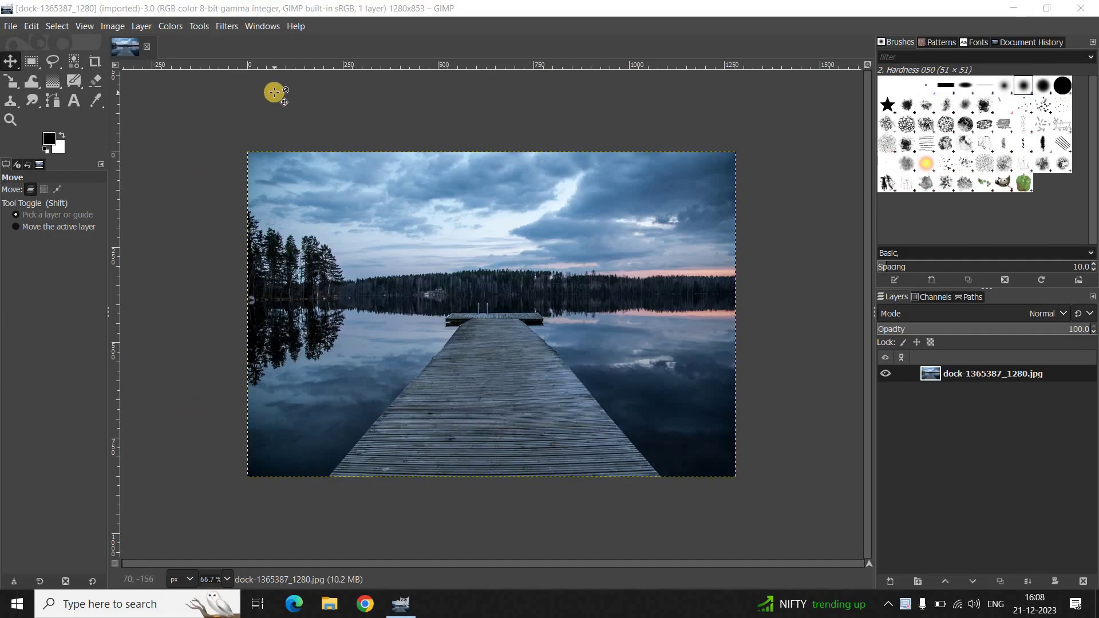
- Add an alpha channel to the dock photo layer from its Layers panel menu
click(394, 5)
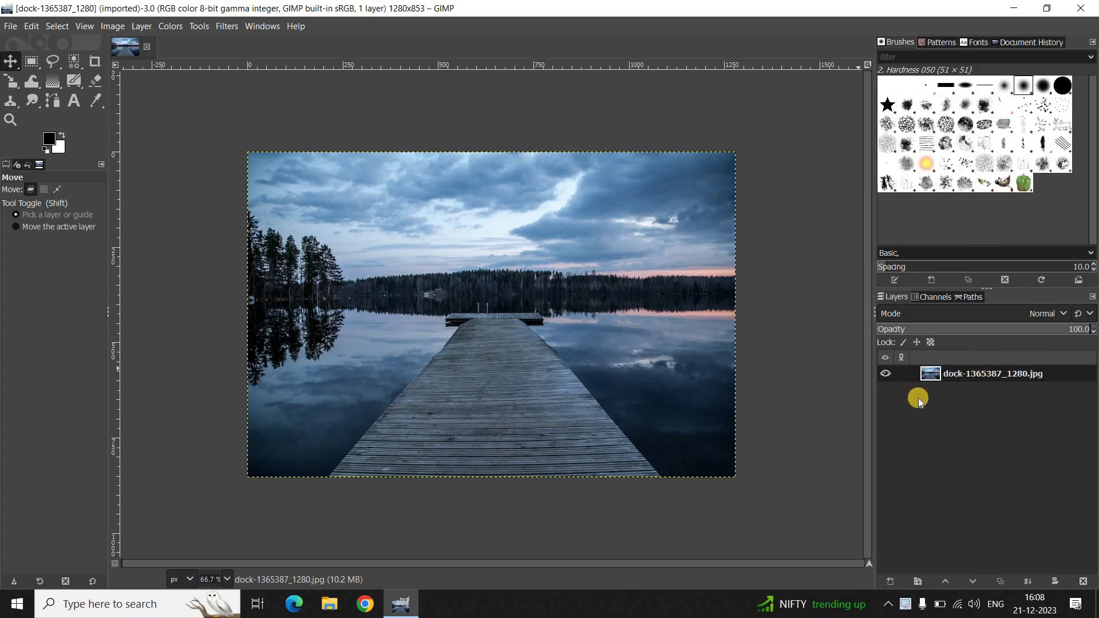
right_click(970, 377)
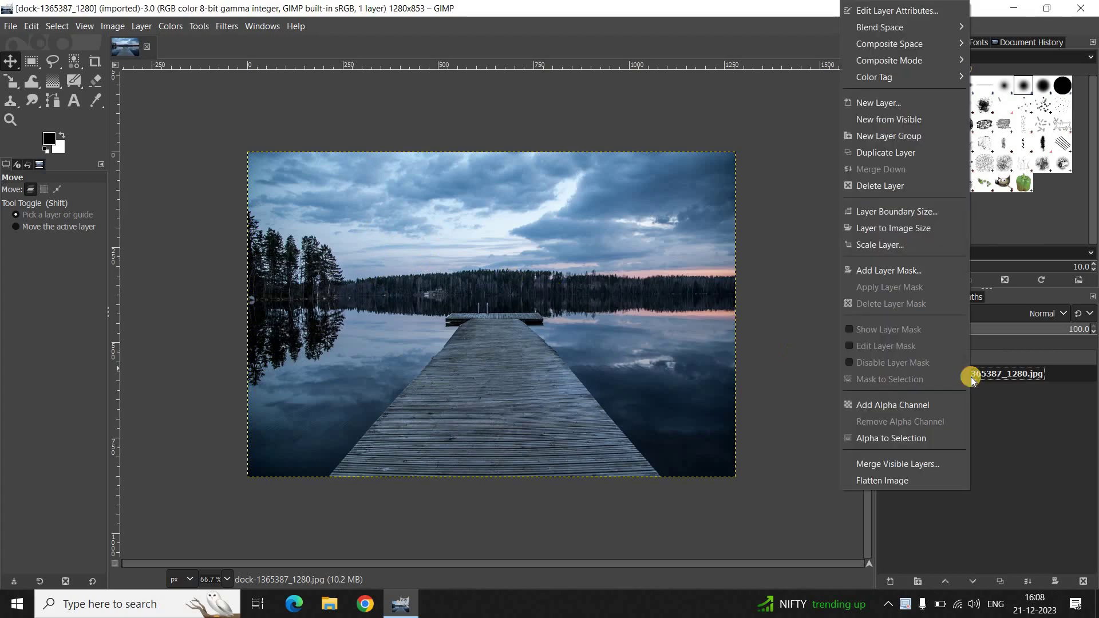
click(945, 403)
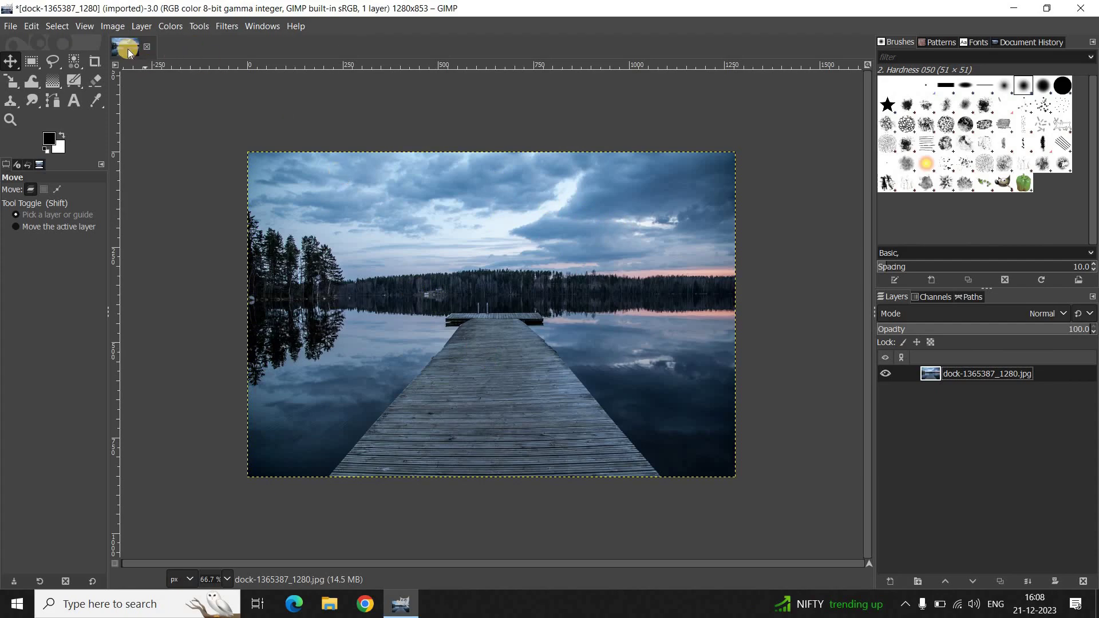
- Place a vertical guide at 50.00% using New Guide (by Percent)
click(114, 26)
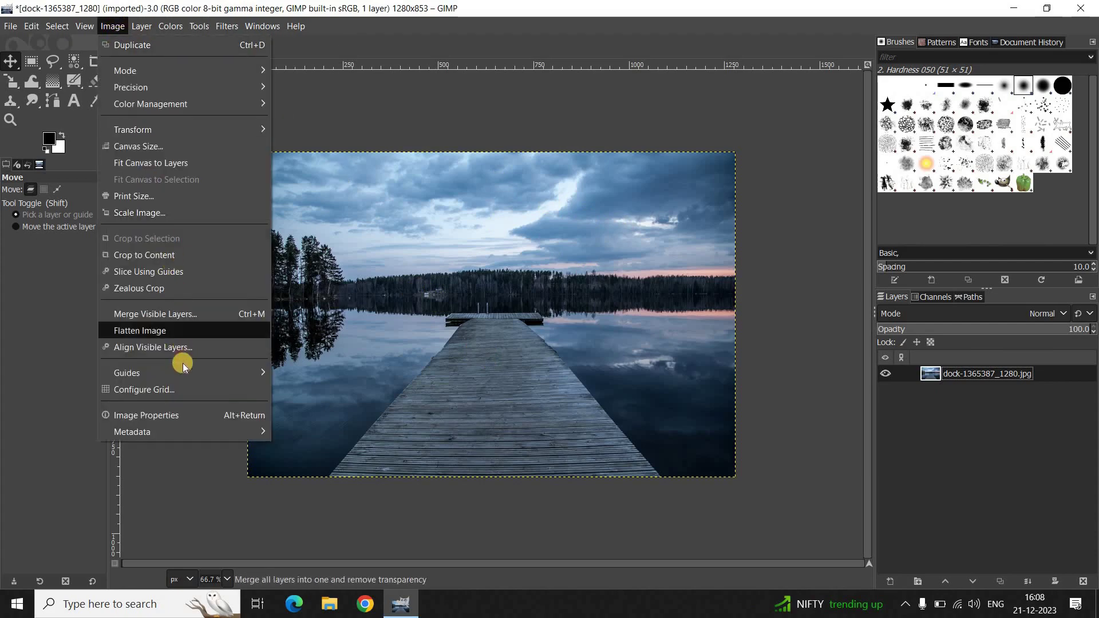
mouse_move(183, 369)
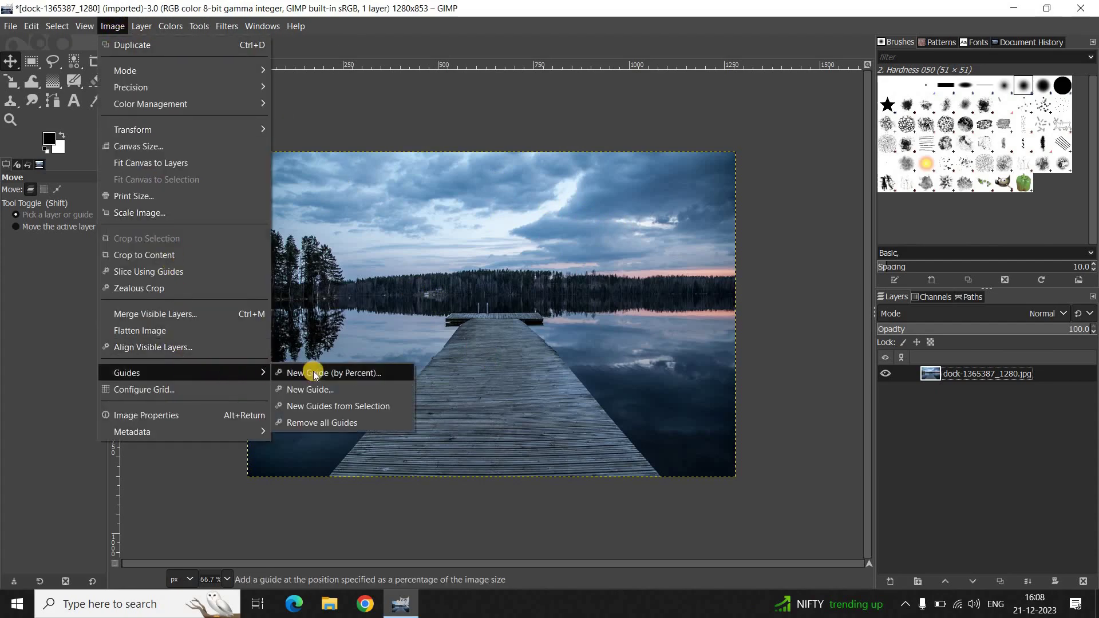
click(328, 372)
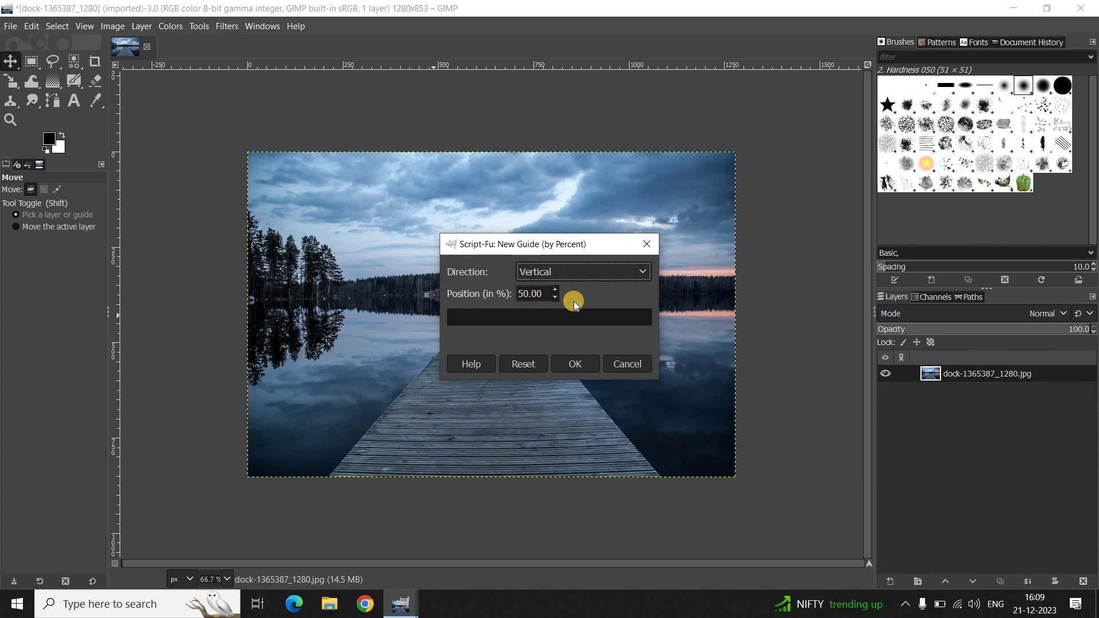
click(573, 356)
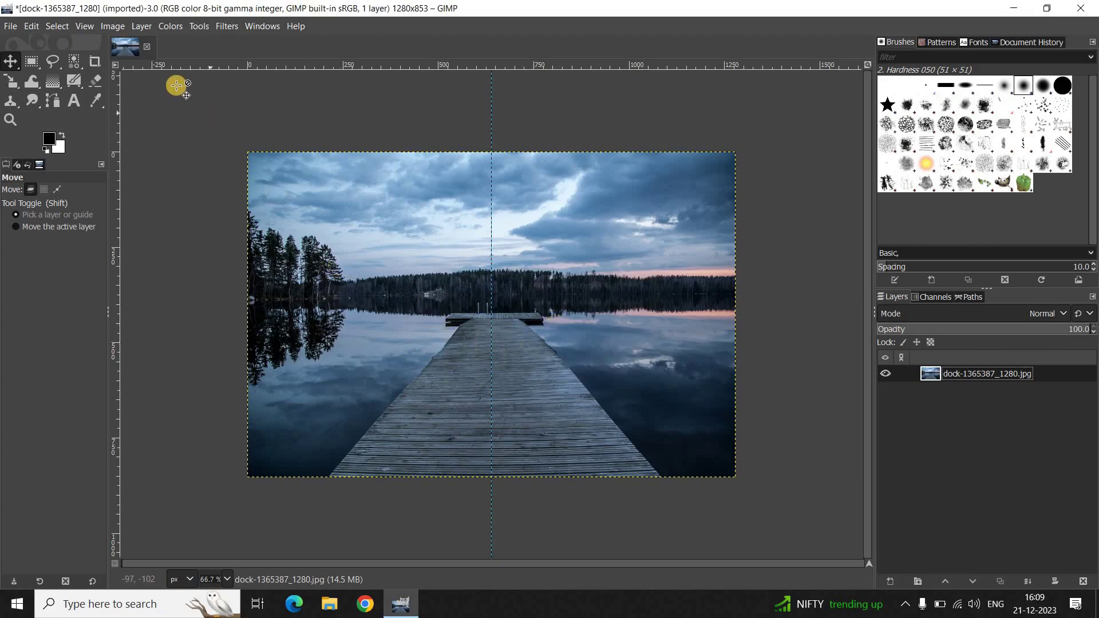
- Place a horizontal guide at 50.00% using New Guide (by Percent), crossing the vertical one
click(112, 27)
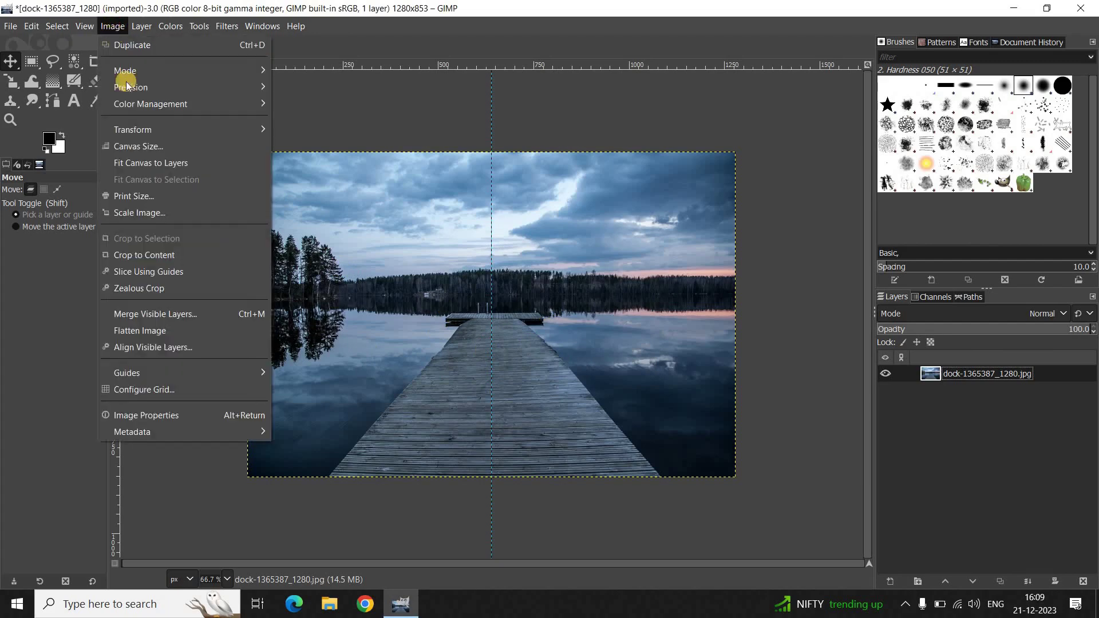
mouse_move(176, 372)
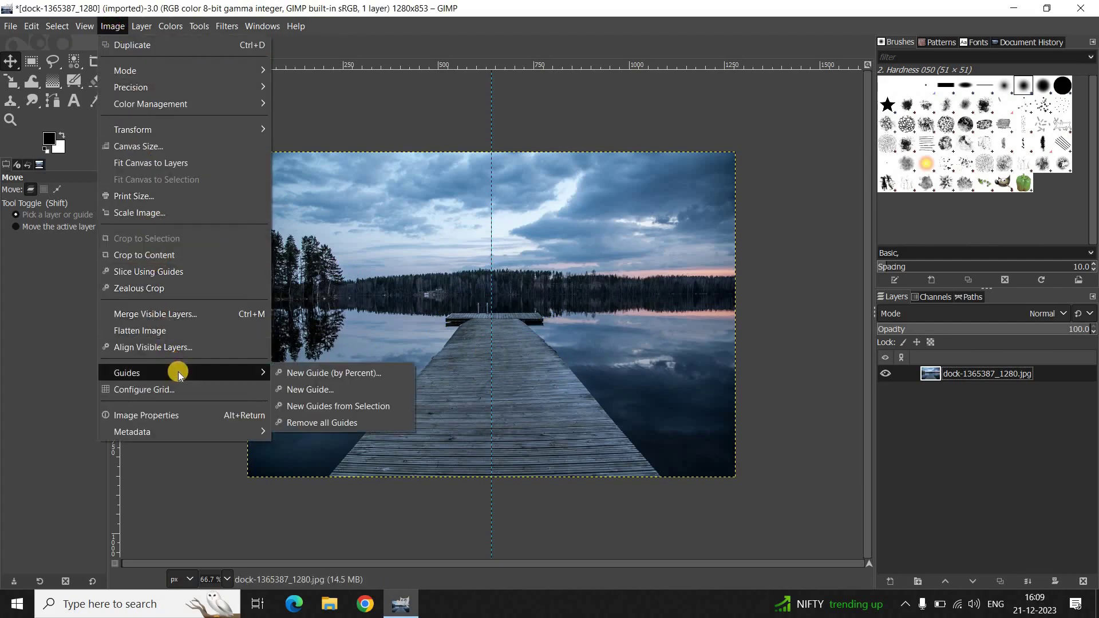
click(328, 373)
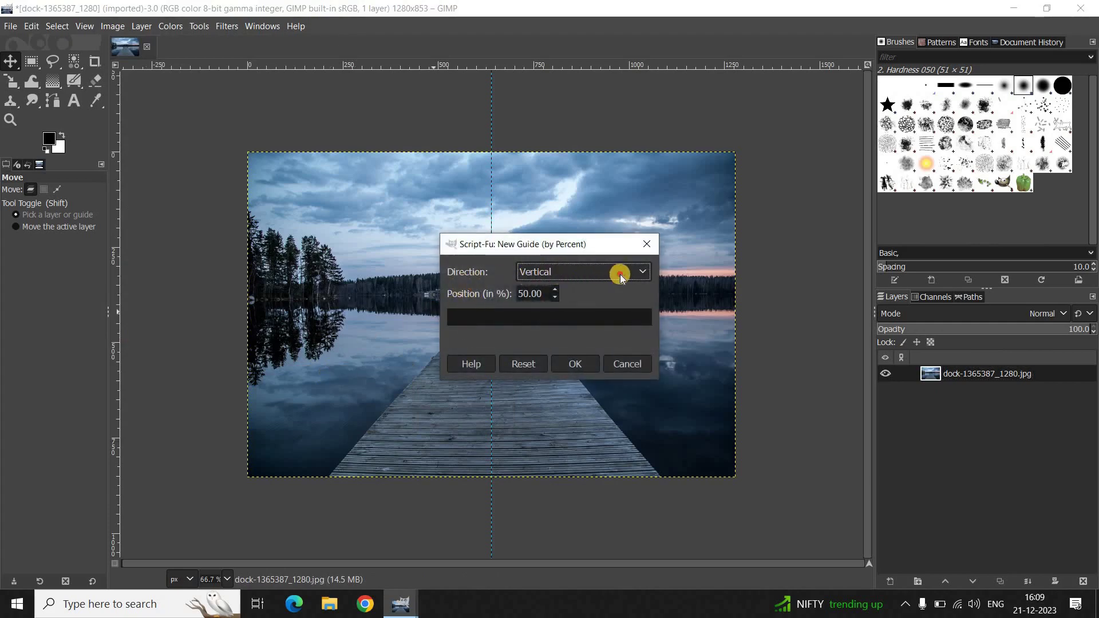
click(622, 277)
click(599, 294)
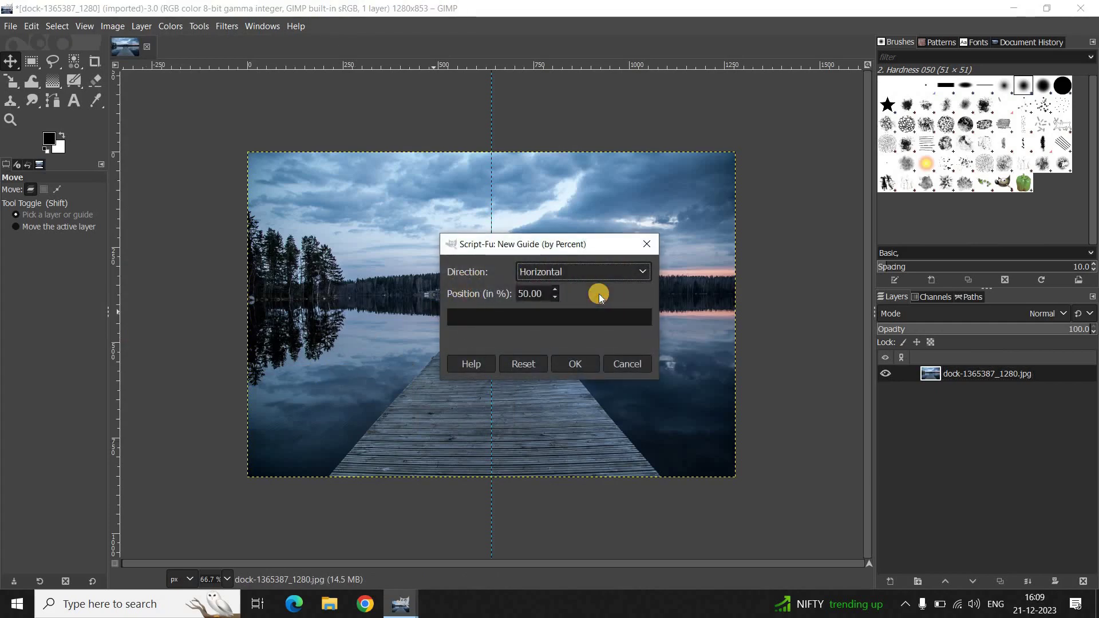
click(577, 361)
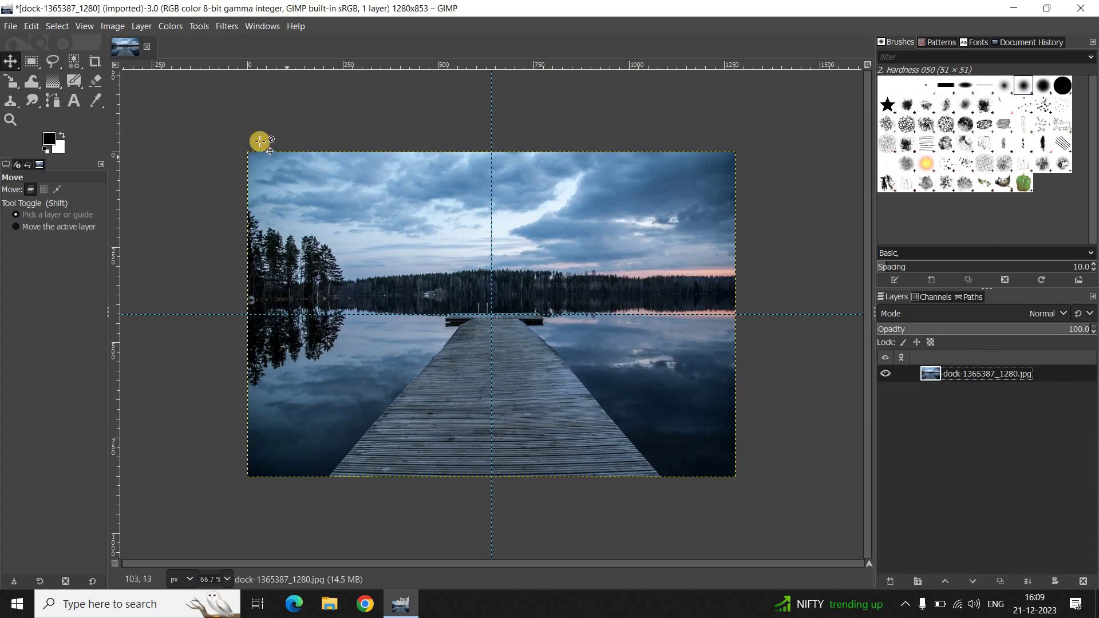
- Draw a centred 1083×567 px rectangle selection at 99,143 with Expand from center enabled
click(31, 61)
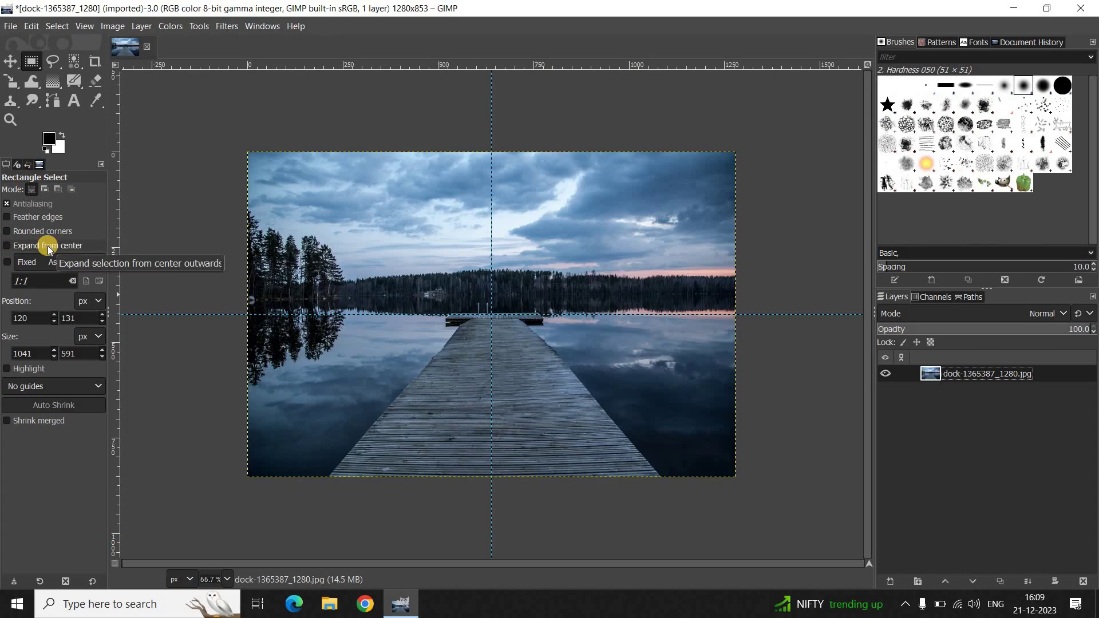
click(8, 246)
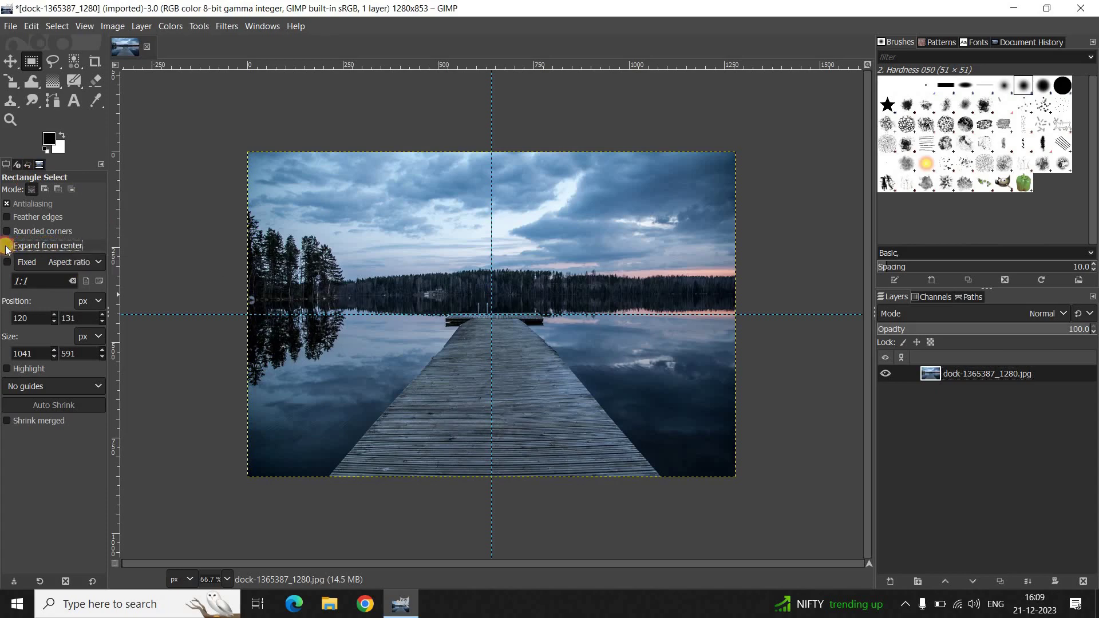
drag(383, 256, 587, 368)
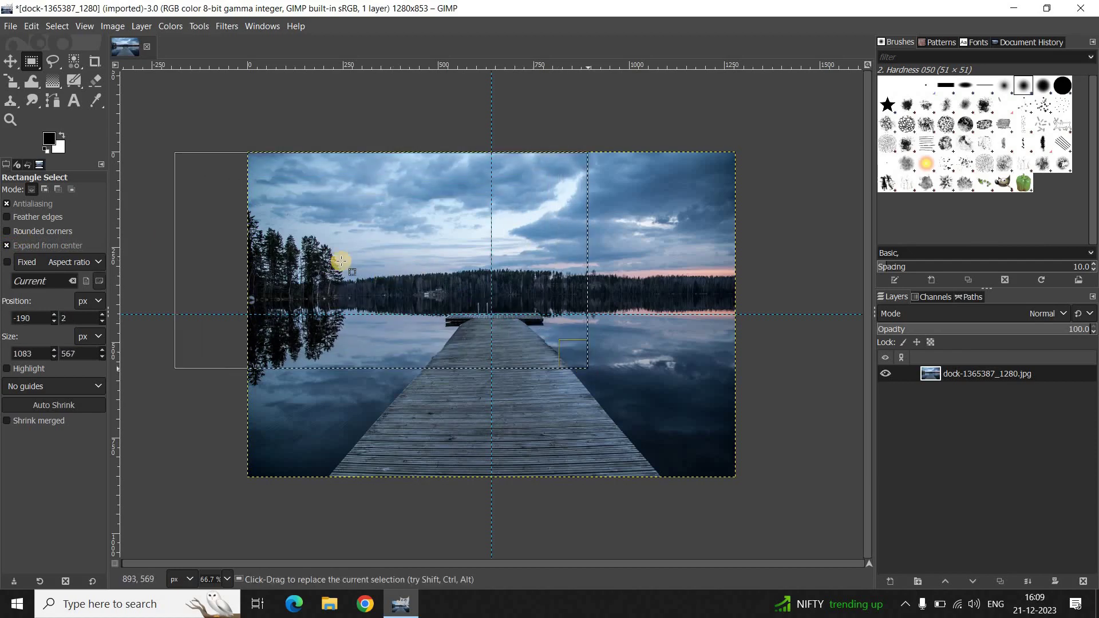
drag(312, 241, 419, 293)
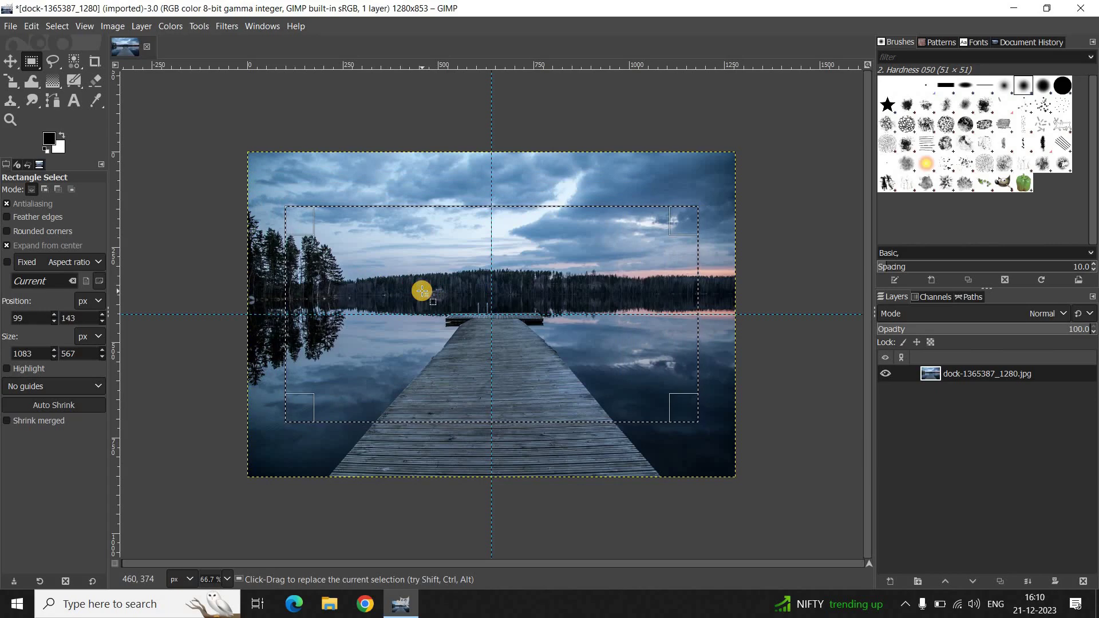
- Feather the rectangular selection by 100 px
click(57, 26)
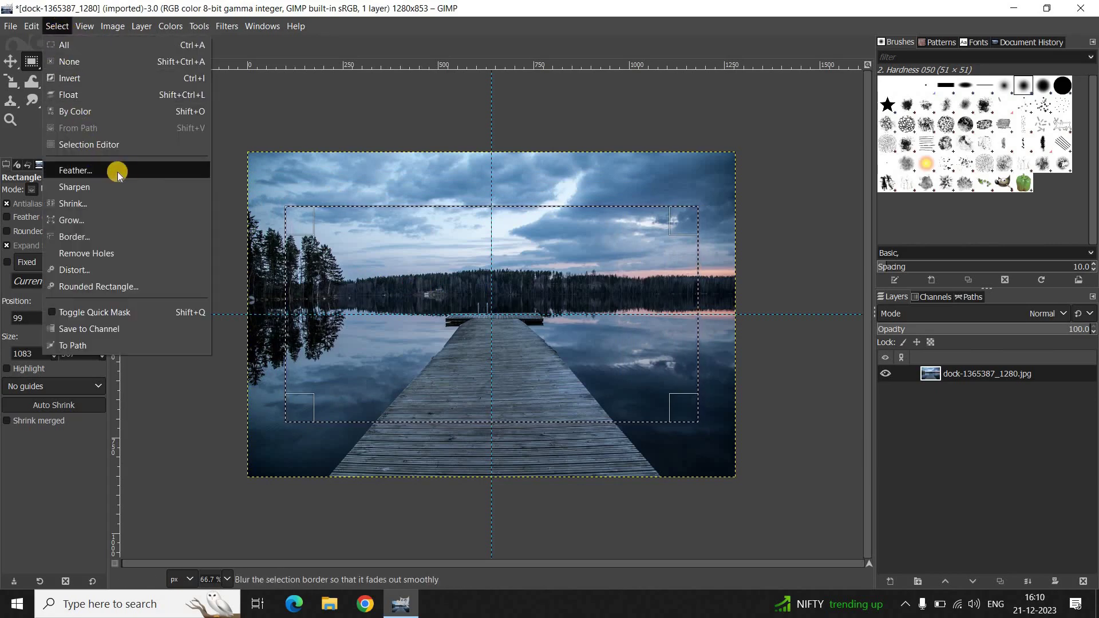
click(148, 170)
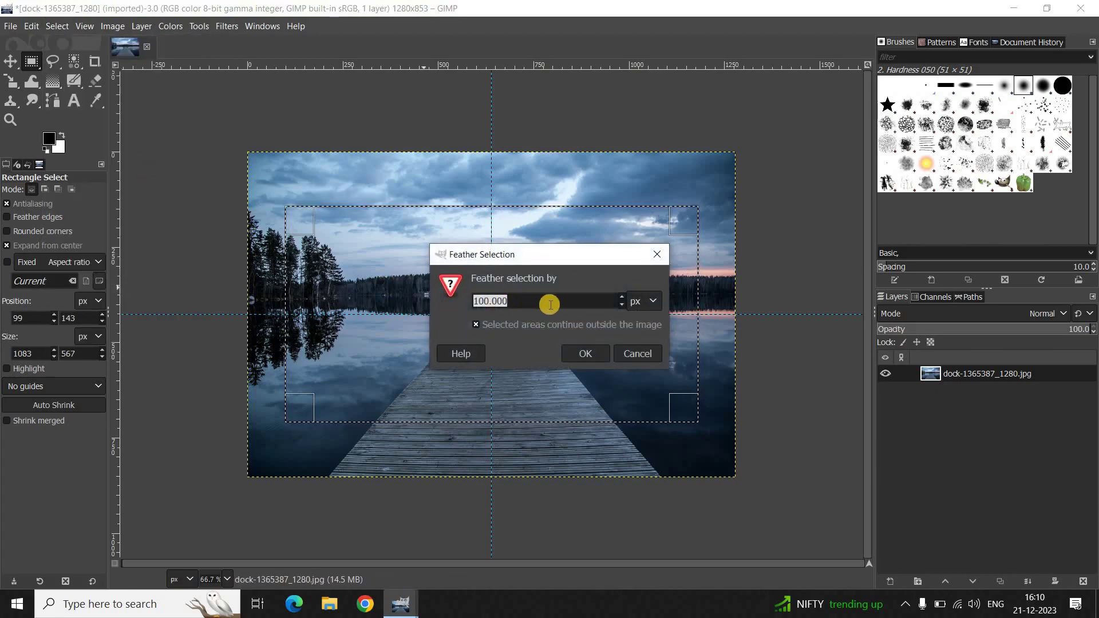
key(BackSpace)
text(100)
click(581, 354)
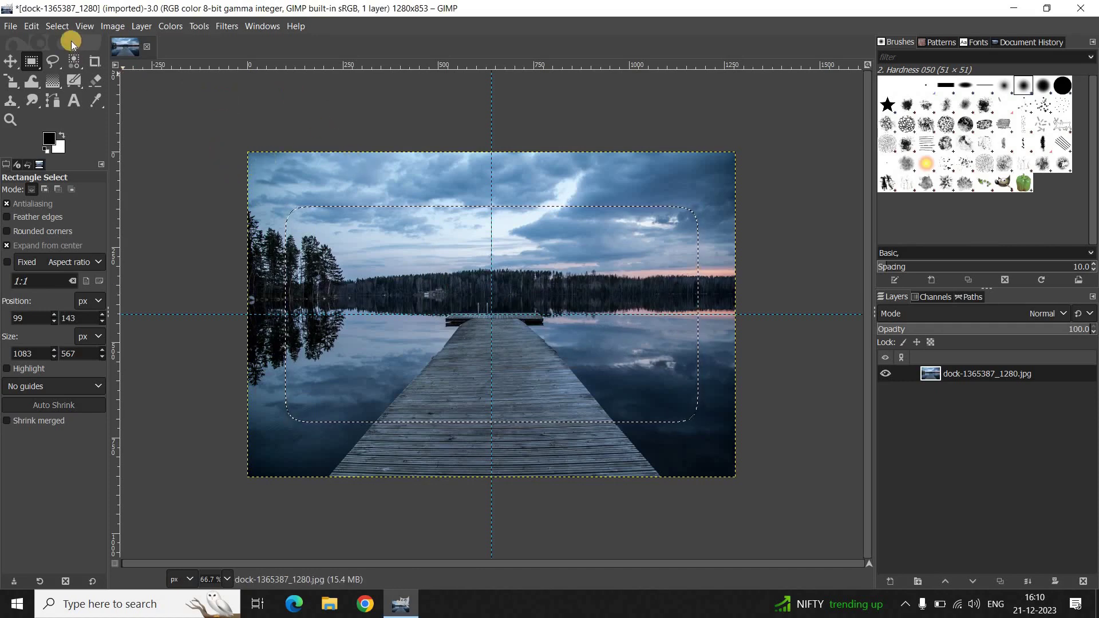
- Invert the selection, delete the outer pixels to transparency, then select none
click(60, 26)
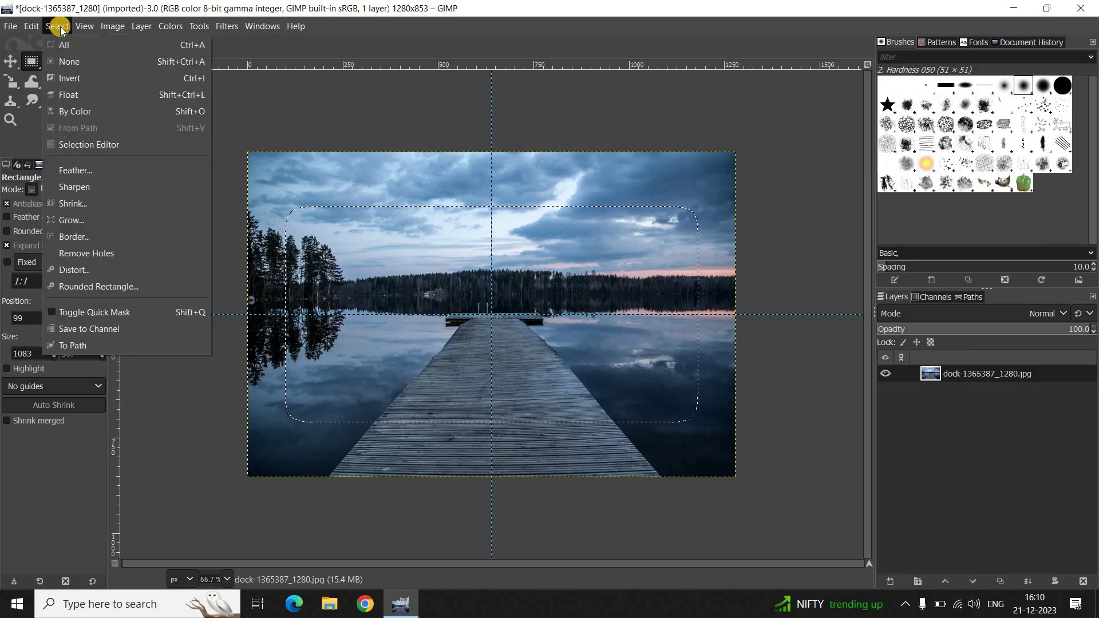
click(122, 79)
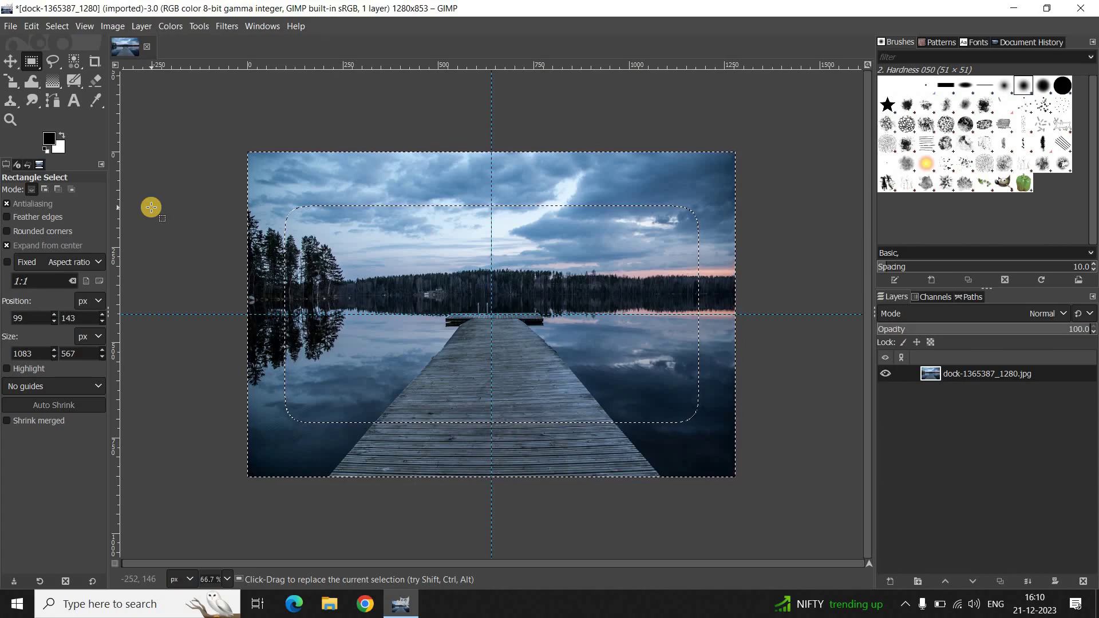
key(Delete)
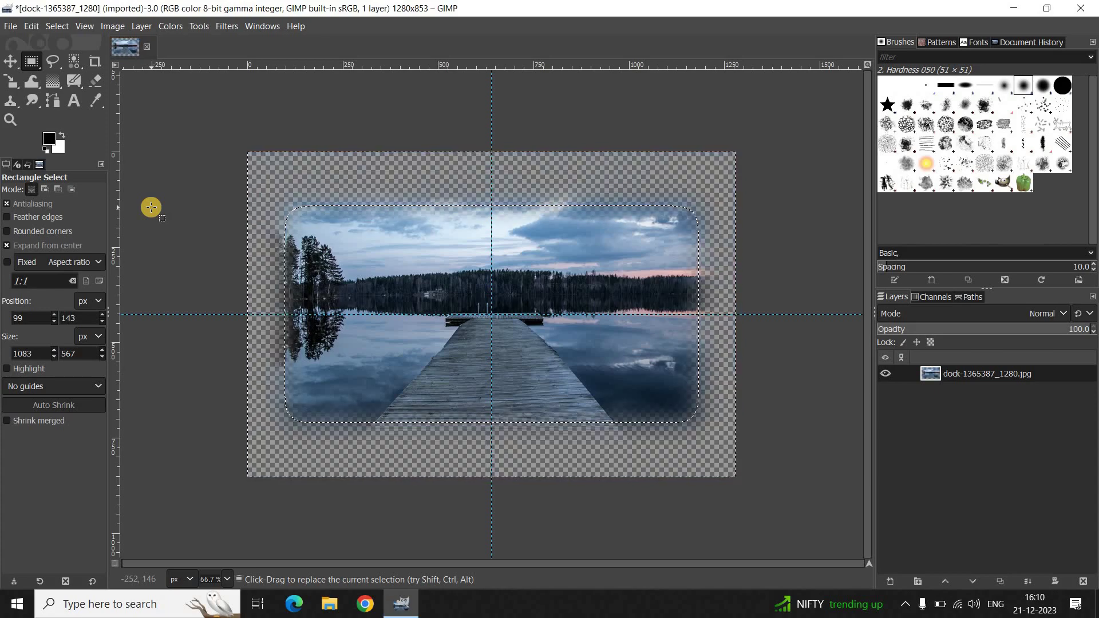
click(58, 27)
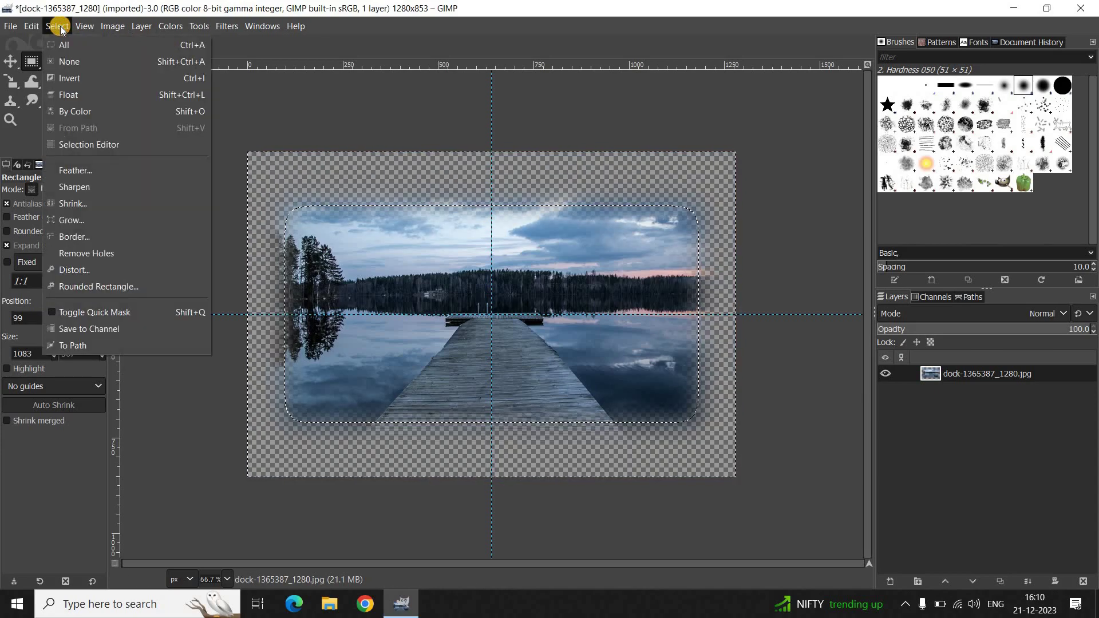
click(118, 60)
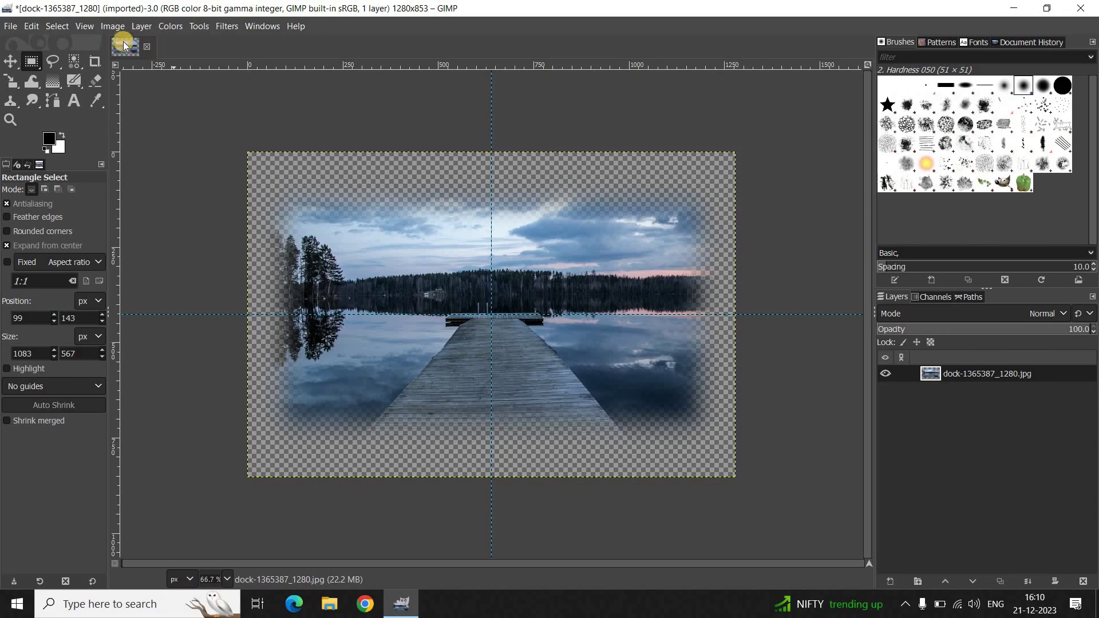
- Remove both 50% guides via Image > Guides > Remove all Guides
click(115, 27)
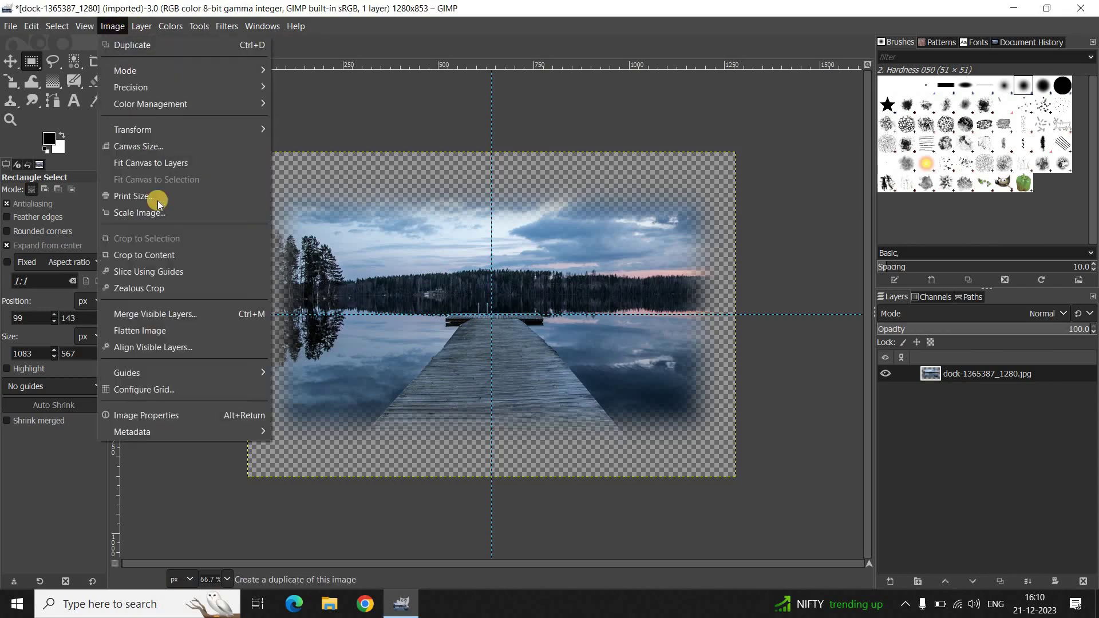
mouse_move(258, 371)
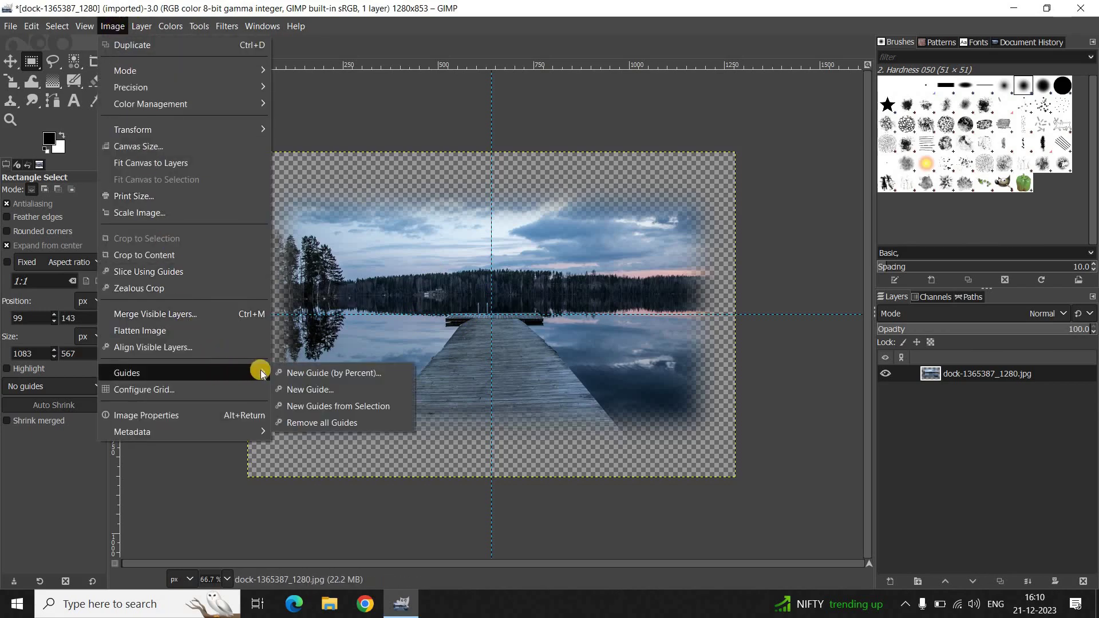
click(386, 422)
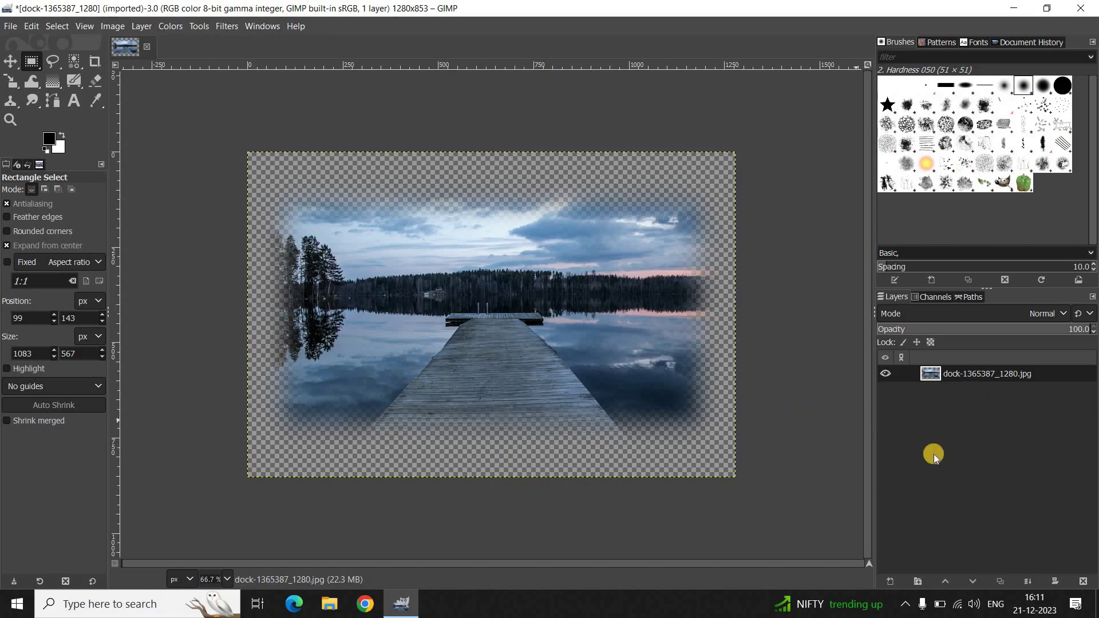
- Create a new transparent layer named Layer and lower it beneath the dock photo
click(891, 579)
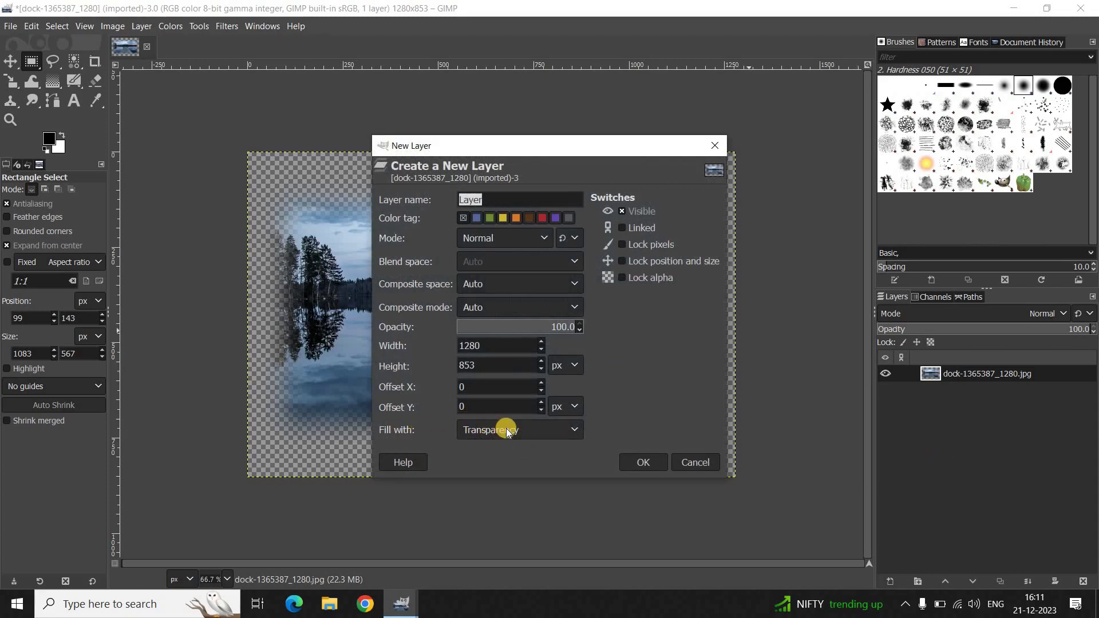
click(638, 462)
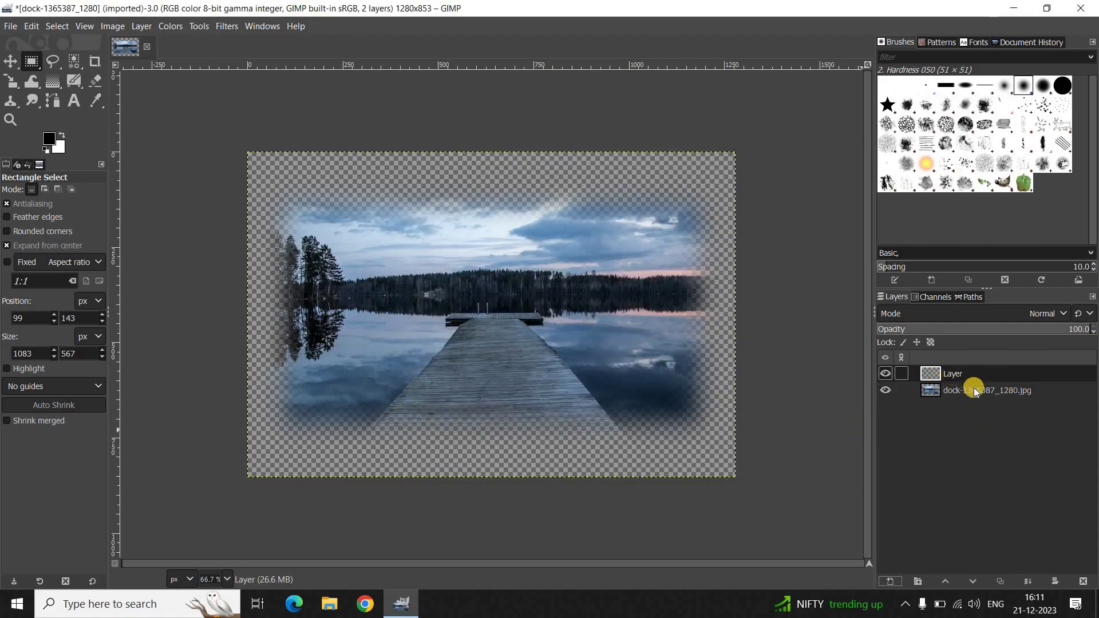
click(971, 580)
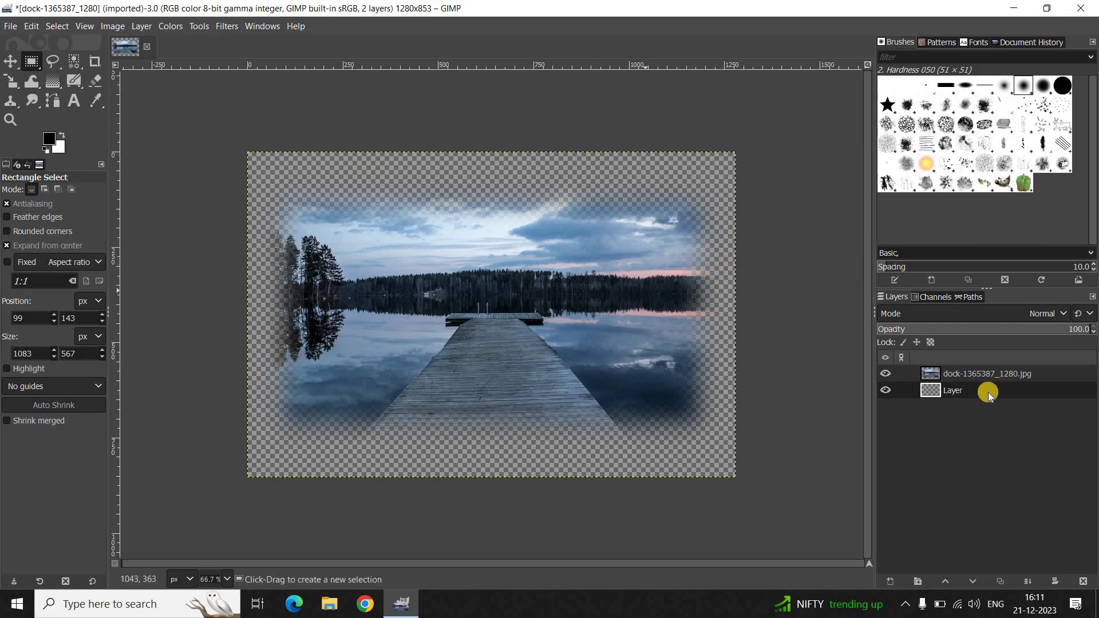
- Fill the lower Layer with the white background colour using Edit > Fill with BG Color
click(951, 389)
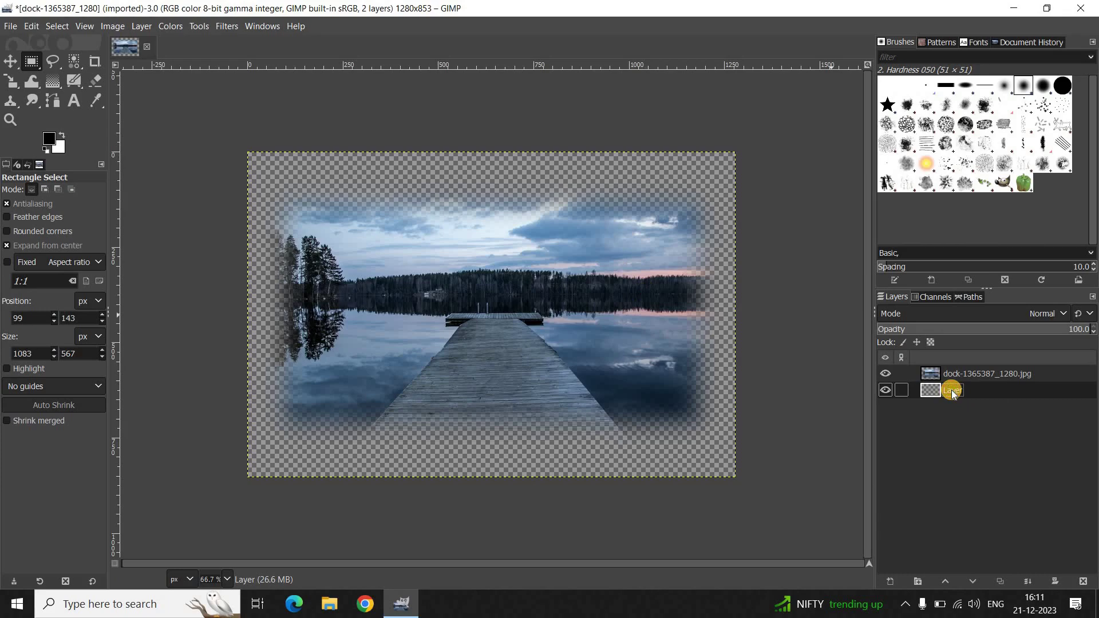
click(29, 25)
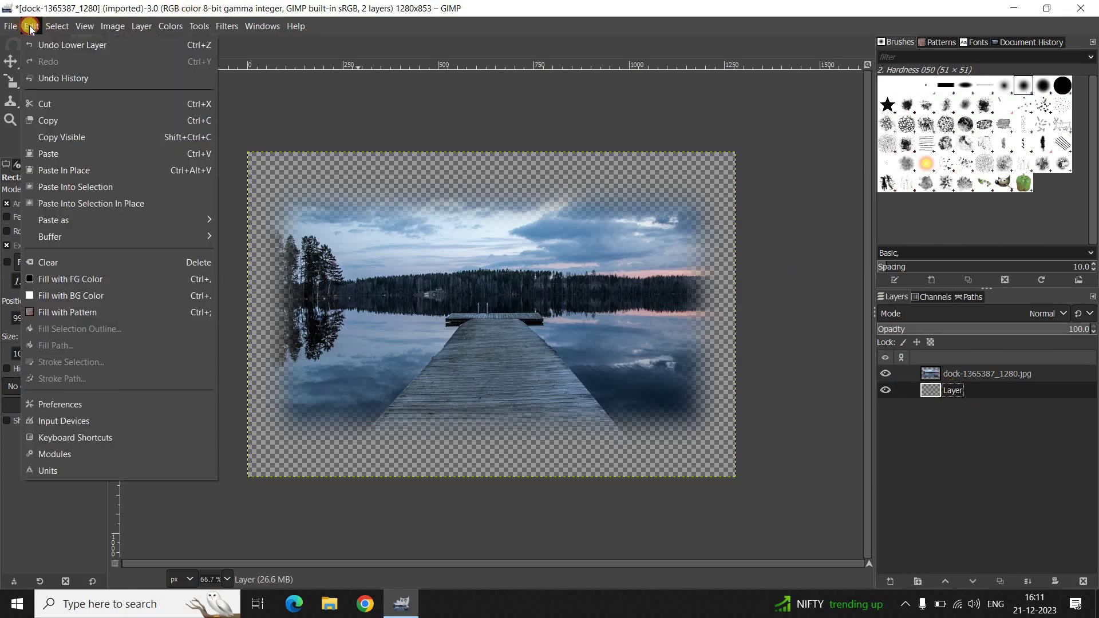
click(131, 295)
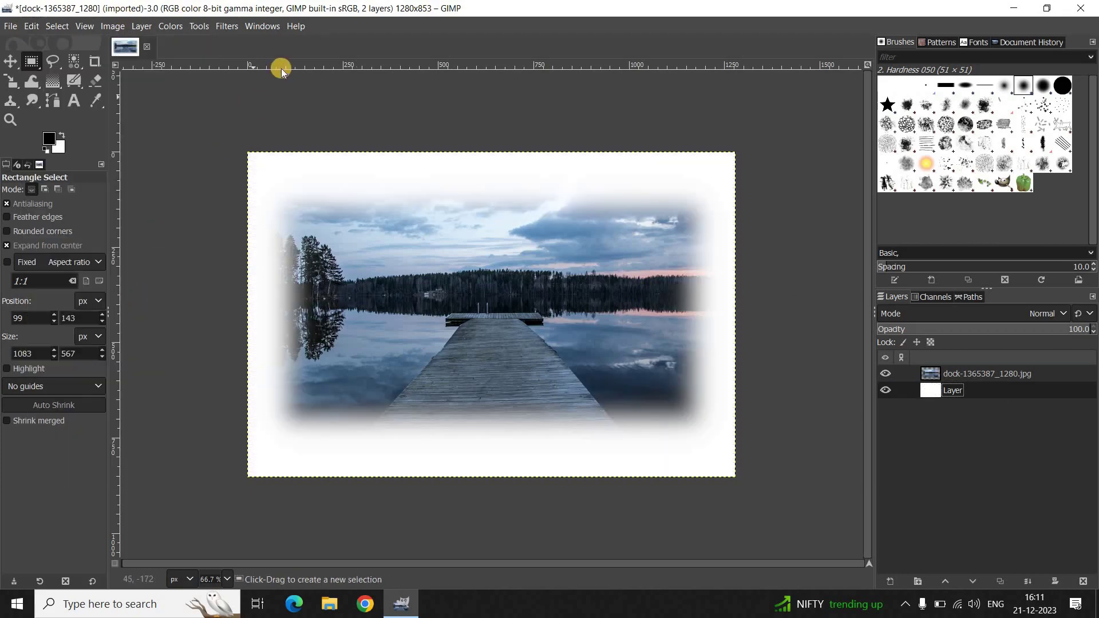